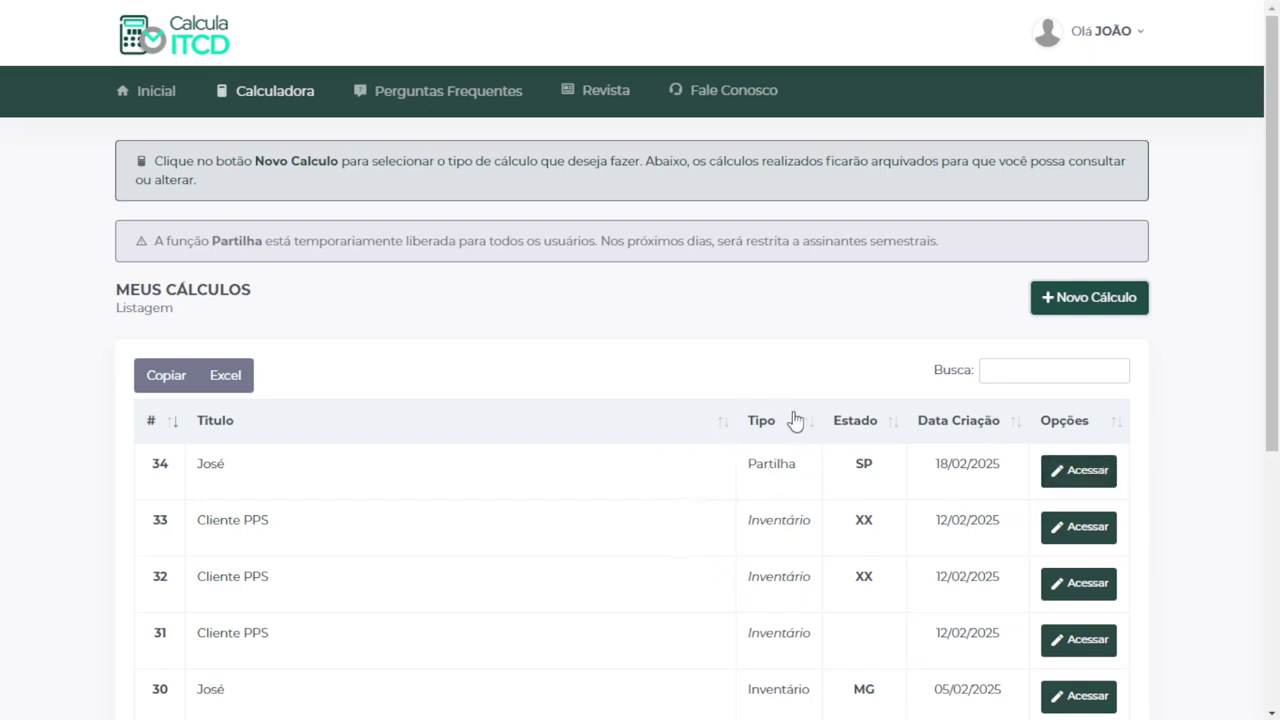
Step: Open saved São Paulo Partilha calculation 34 and review its general data and marriage details
left_click(1105, 472)
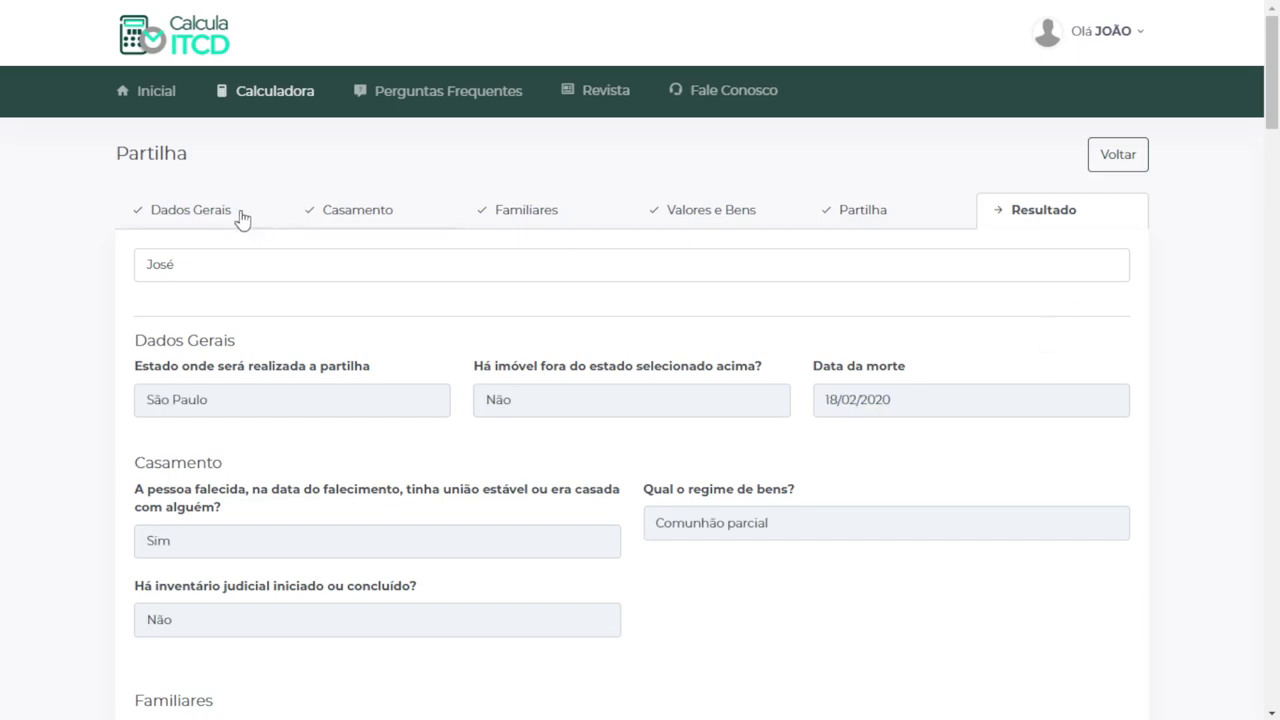
left_click(220, 231)
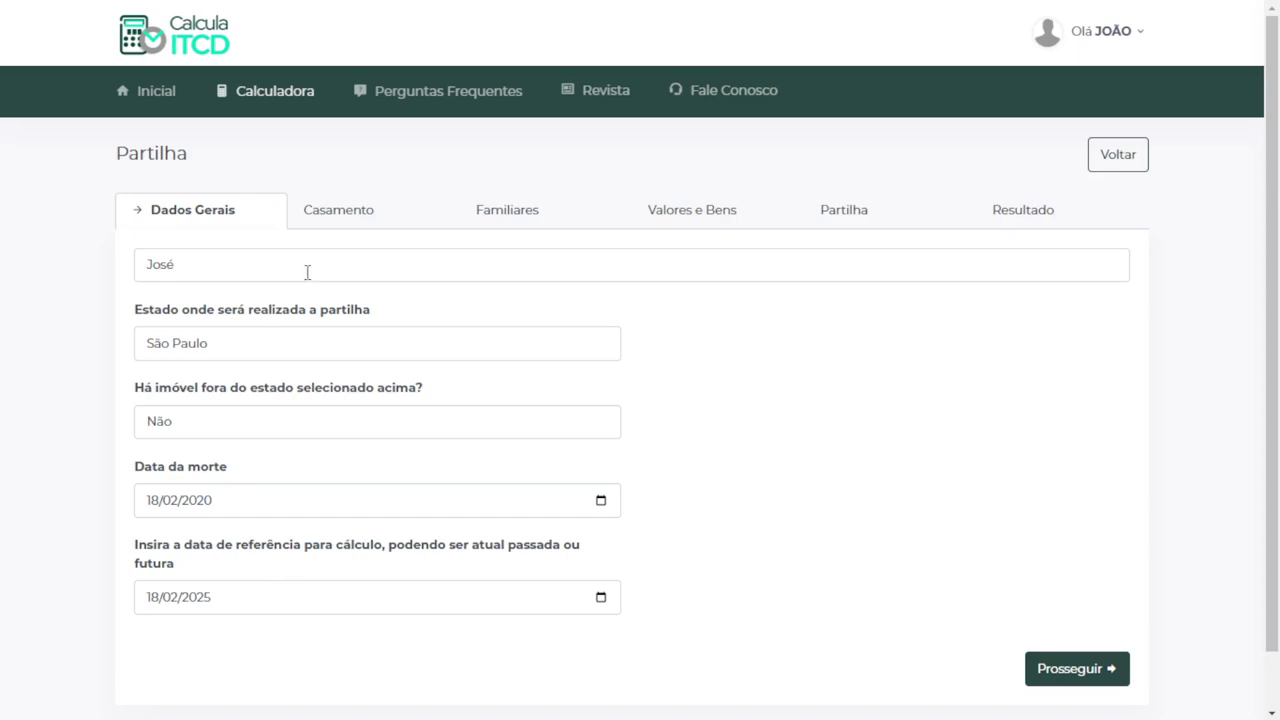
left_click(351, 219)
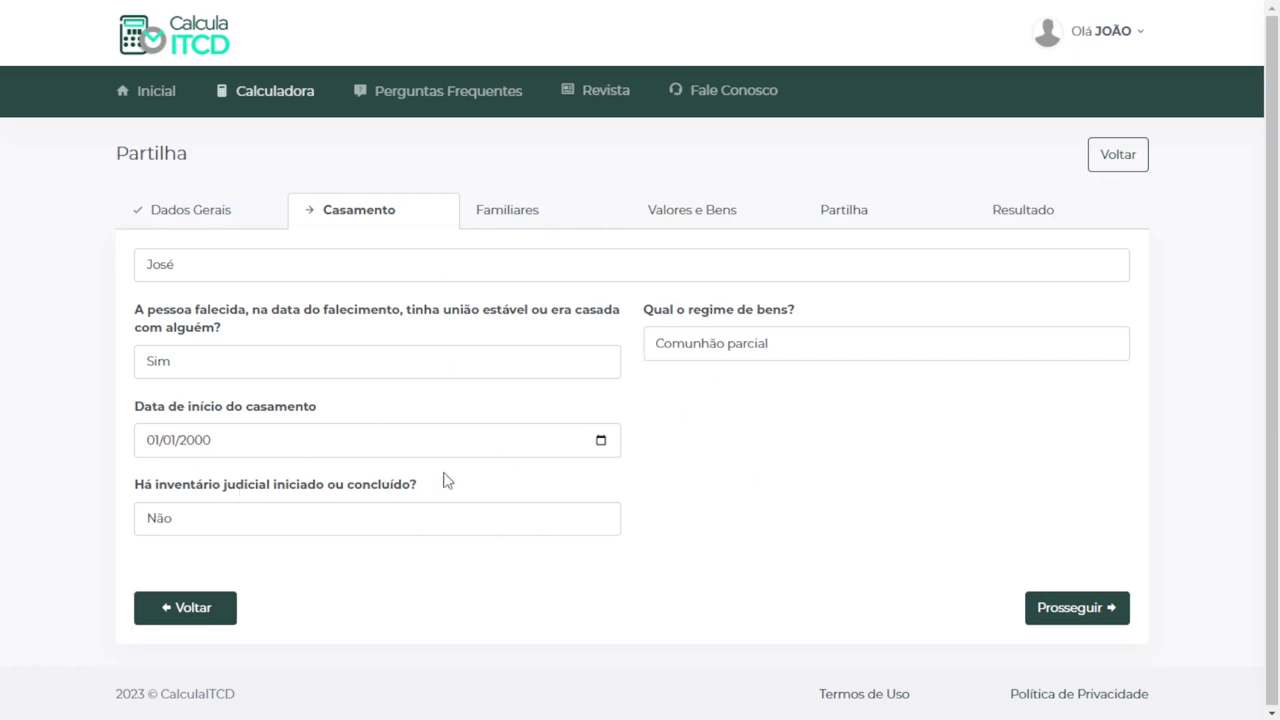
Step: Examine the family data of the calculation, including the list of children, grandchildren and spouse
left_click(522, 220)
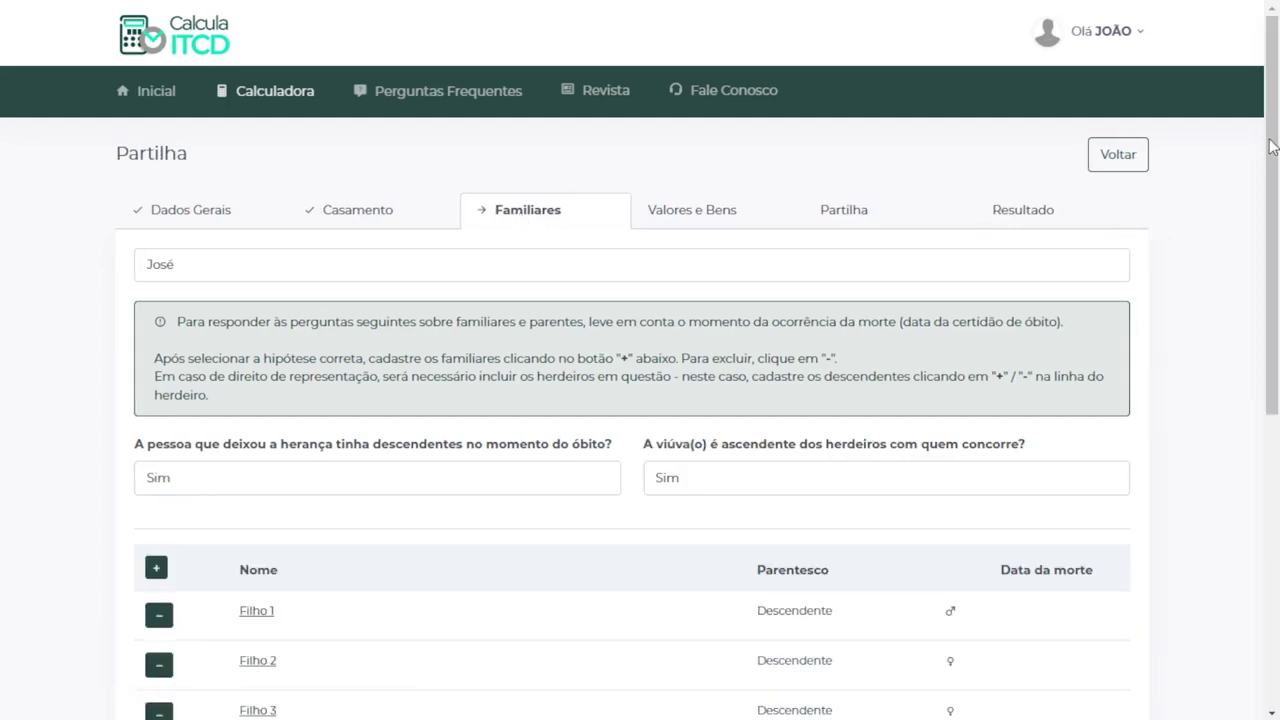
mouse_move(1273, 145)
left_mouse_down()
mouse_move(1270, 189)
mouse_move(1268, 145)
mouse_move(1268, 158)
left_mouse_up()
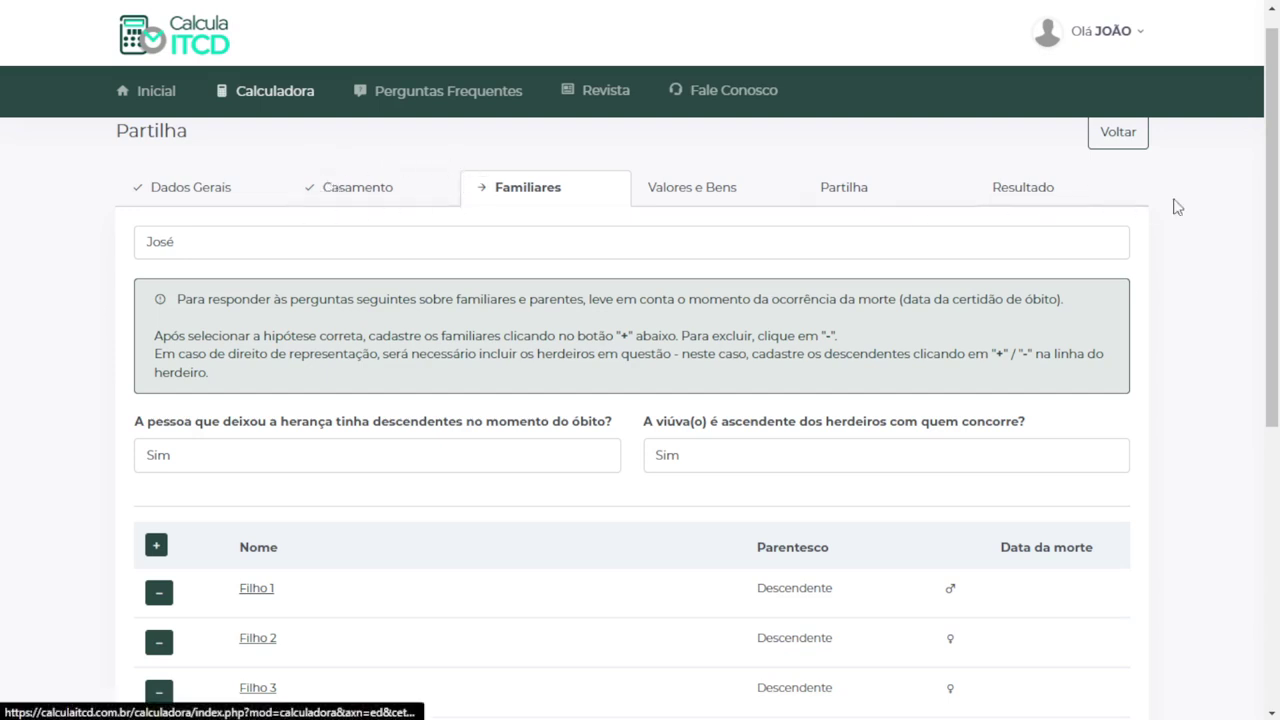
left_click_drag(1276, 197, 1257, 277)
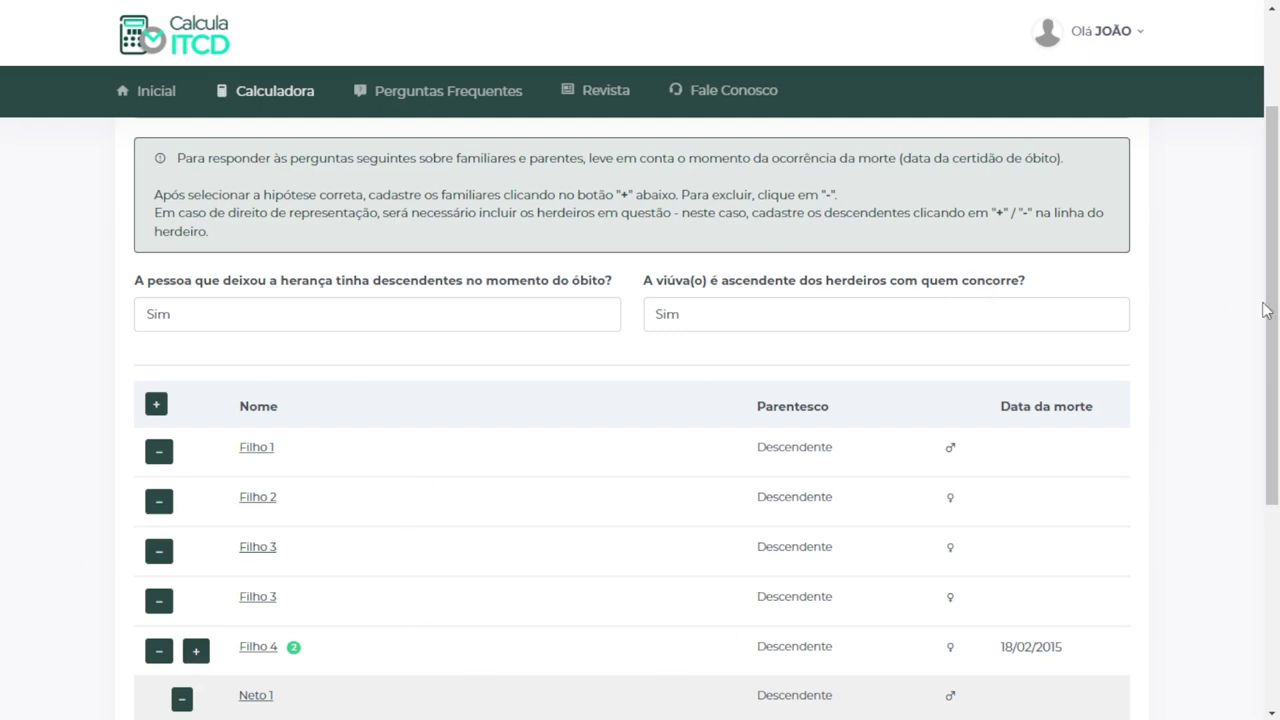
scroll(1270, 307, "up", 1)
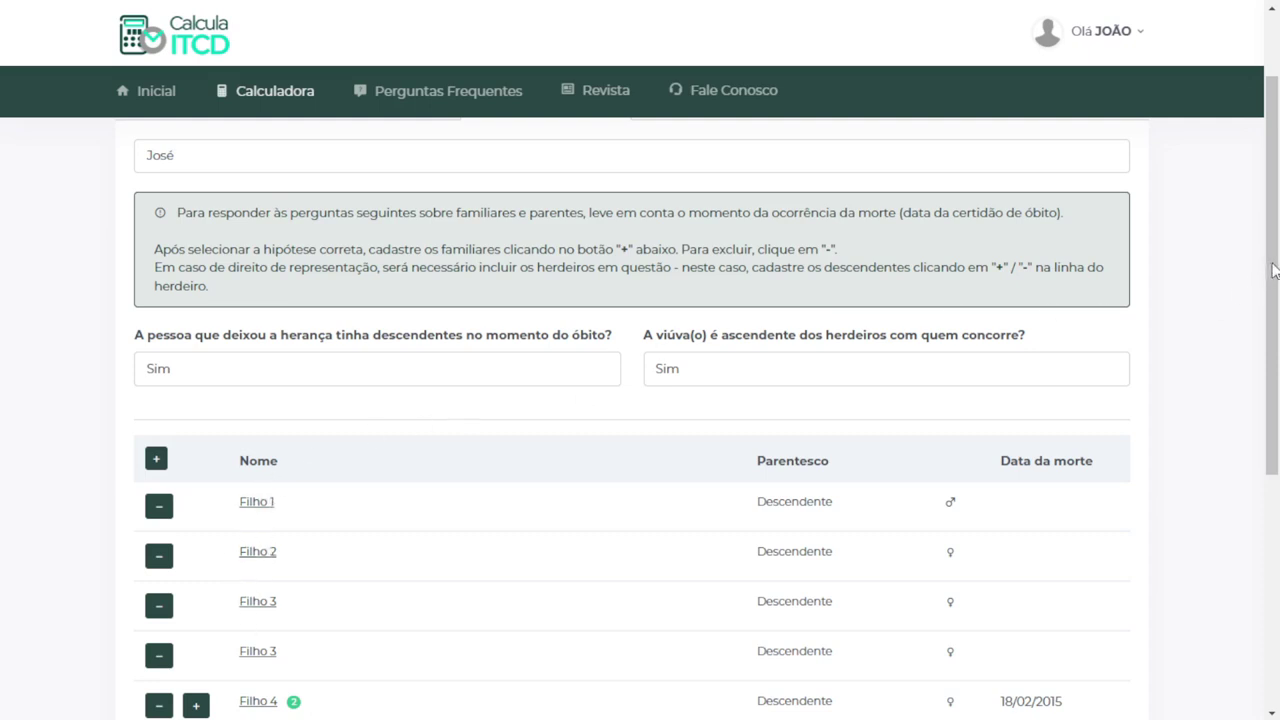
scroll(1275, 268, "down", 2)
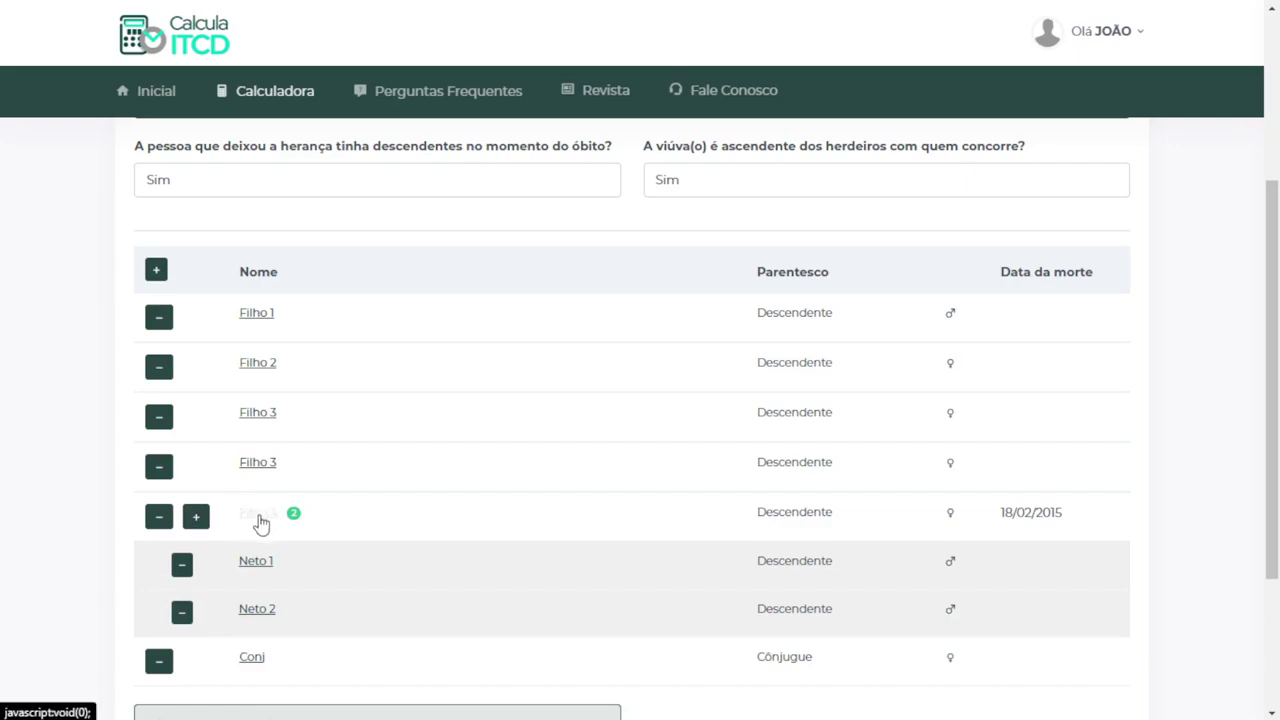
Step: View the record of the relative Filho 4, including the date of death, and close it without changes
left_click(258, 514)
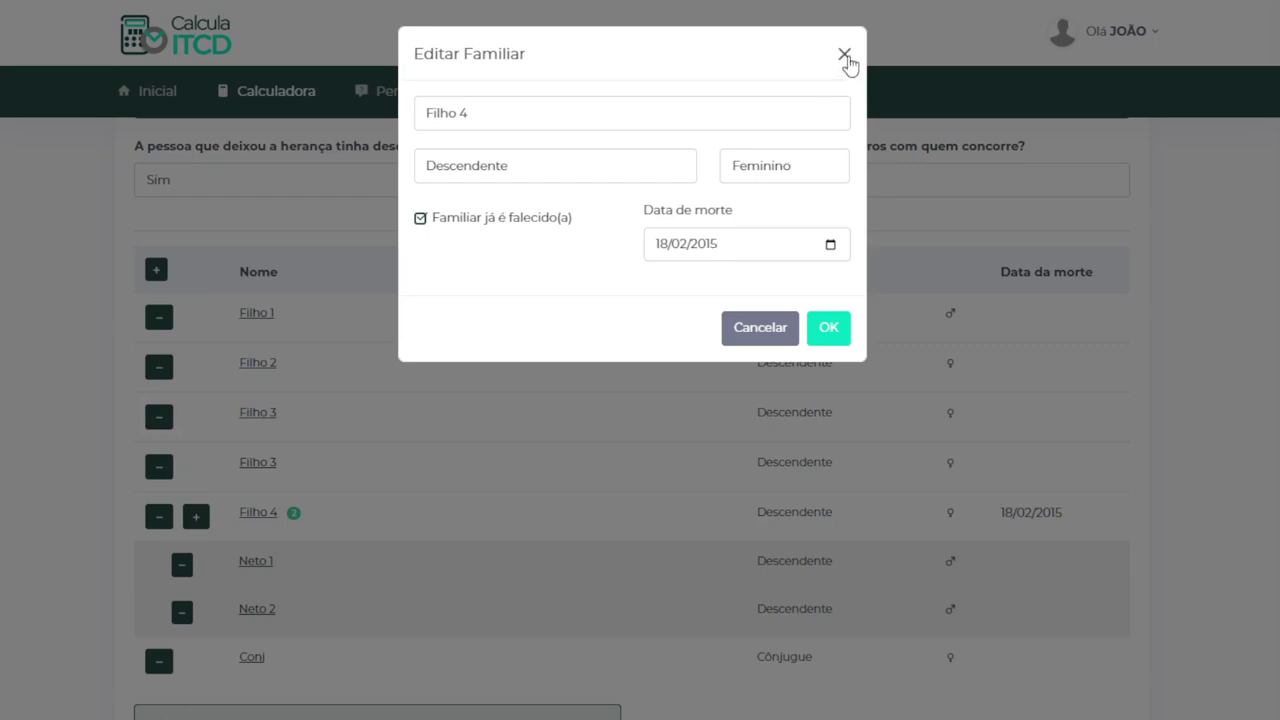
left_click(845, 54)
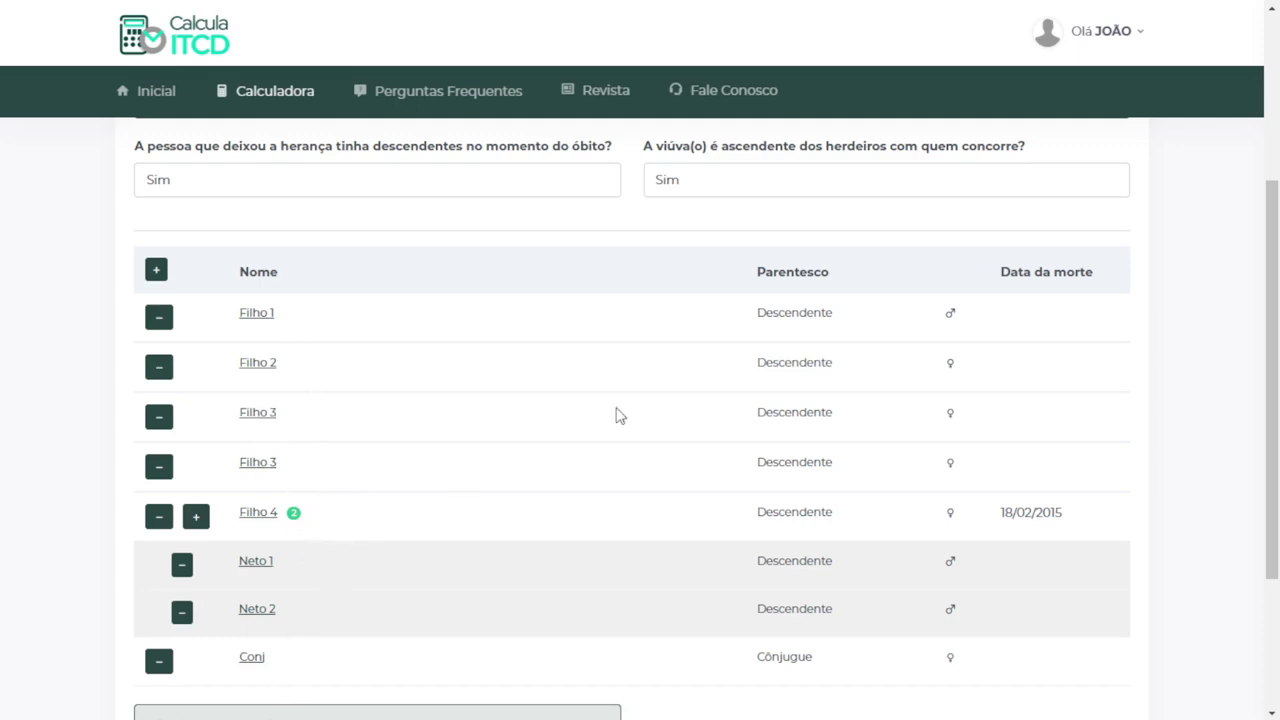
scroll(1274, 337, "up", 2)
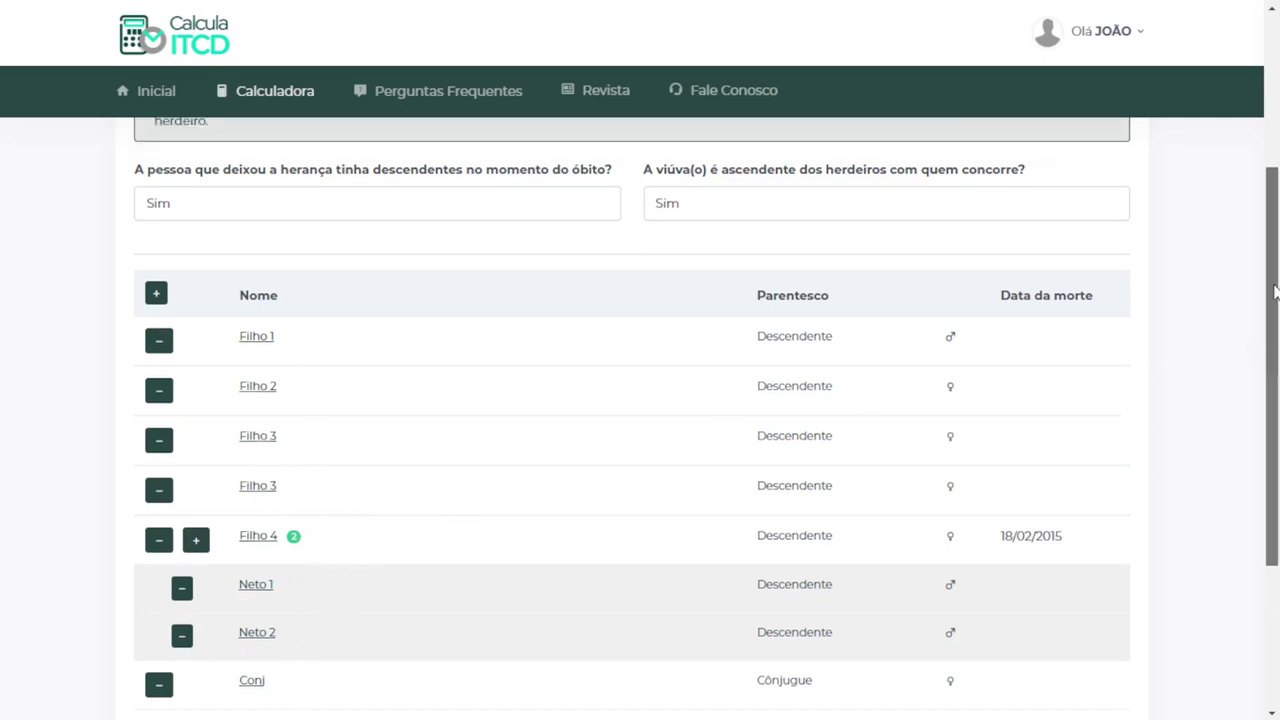
scroll(1273, 300, "up", 1)
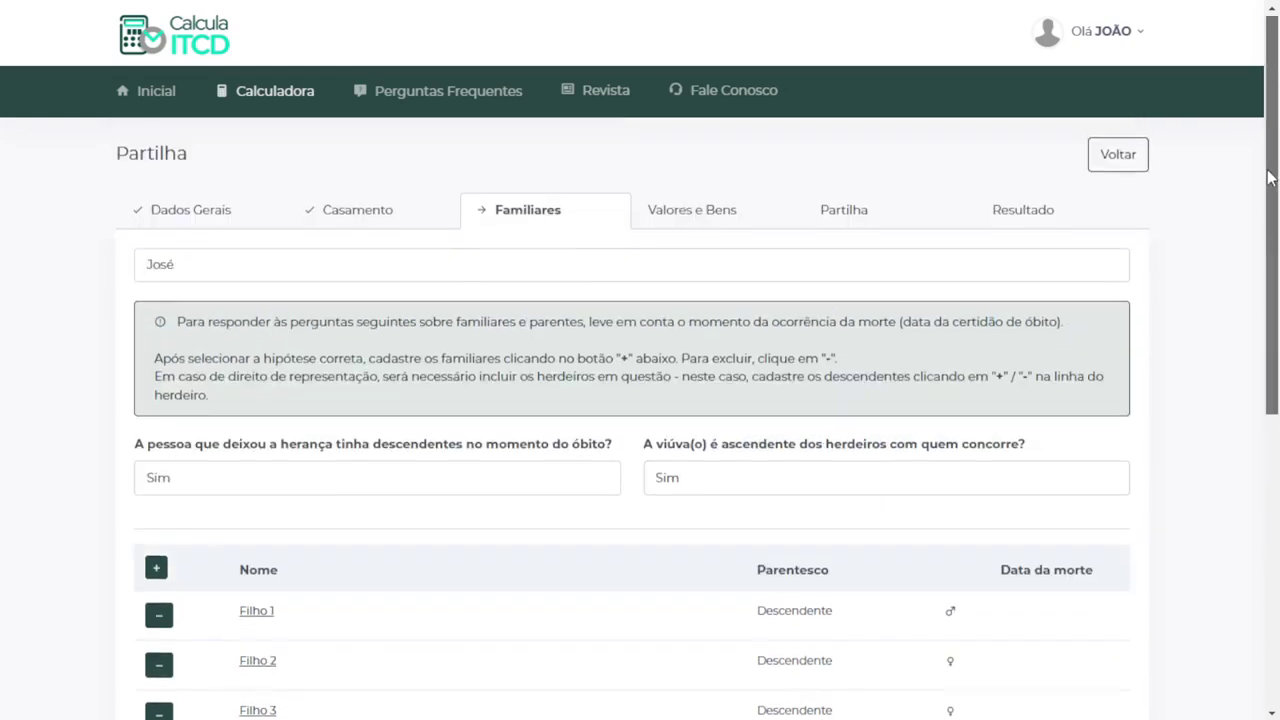
Step: Review the calculation's assets and the Casa particular record, closing the record without changes
left_click(688, 212)
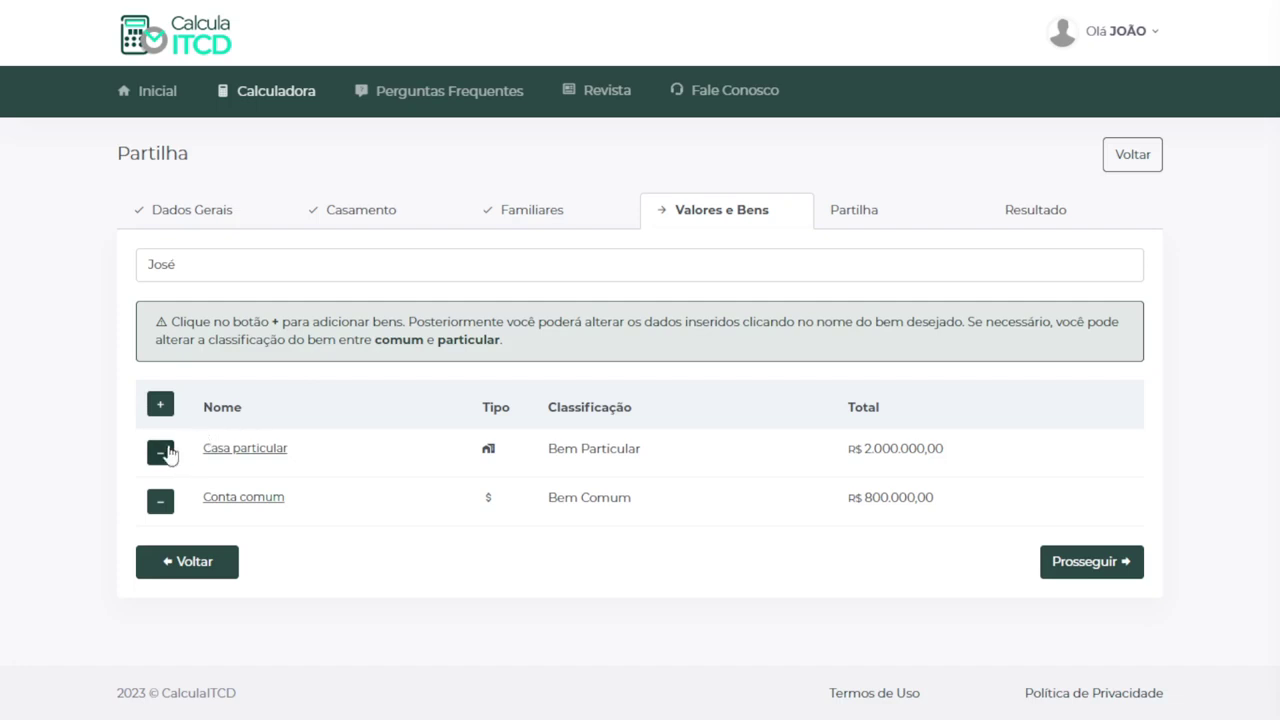
left_click(260, 452)
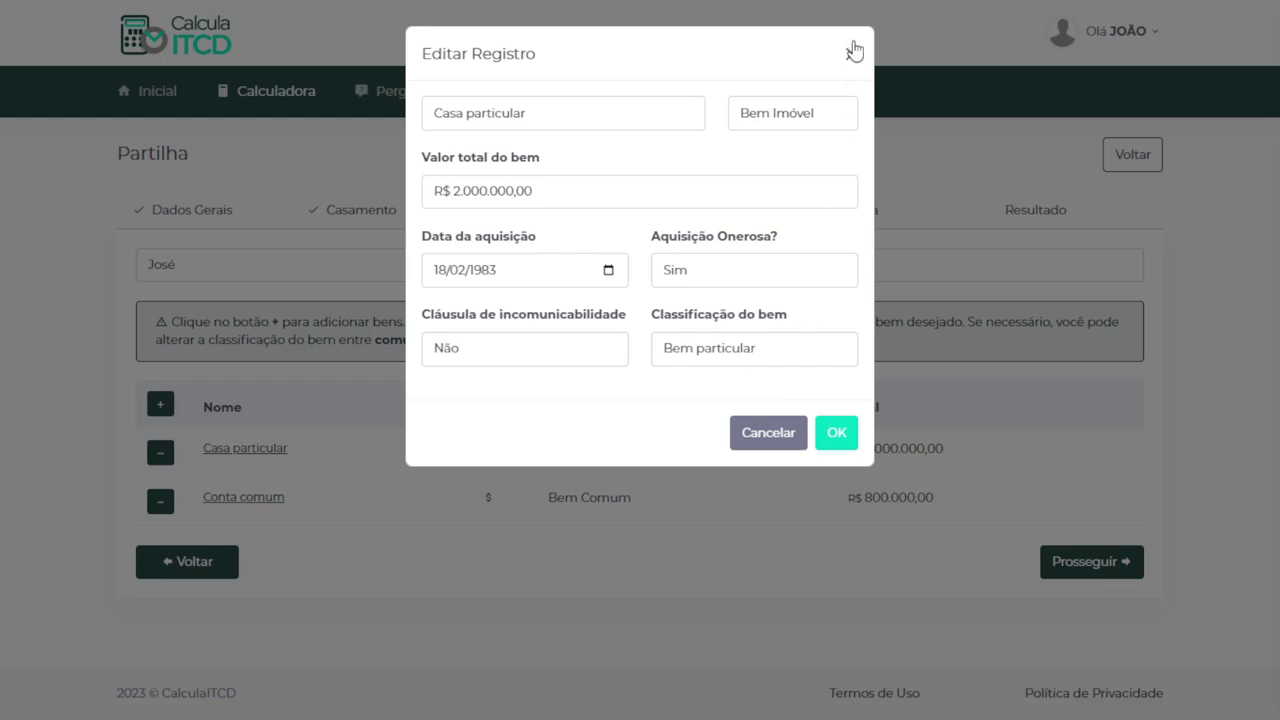
left_click(851, 57)
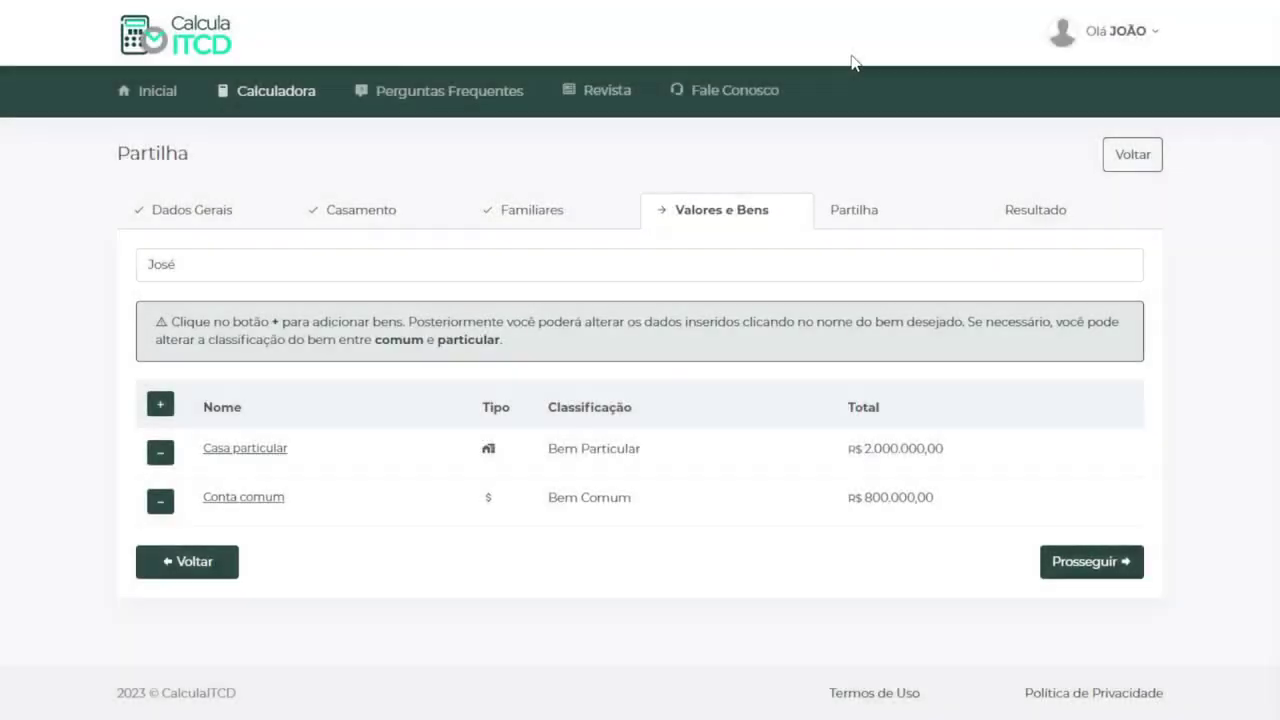
Step: Review the division of assets among the heirs in percentages and amounts, and view the Casa particular split without changing it
left_click(857, 216)
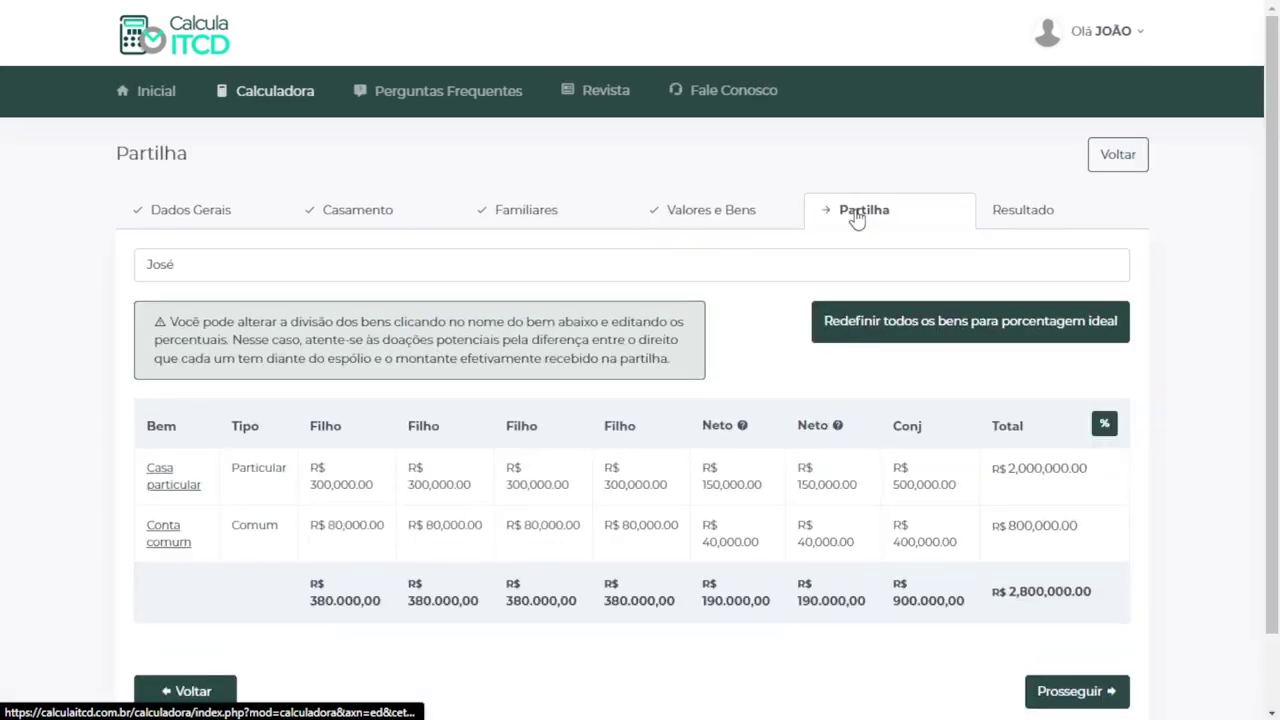
left_click_drag(1273, 177, 1266, 254)
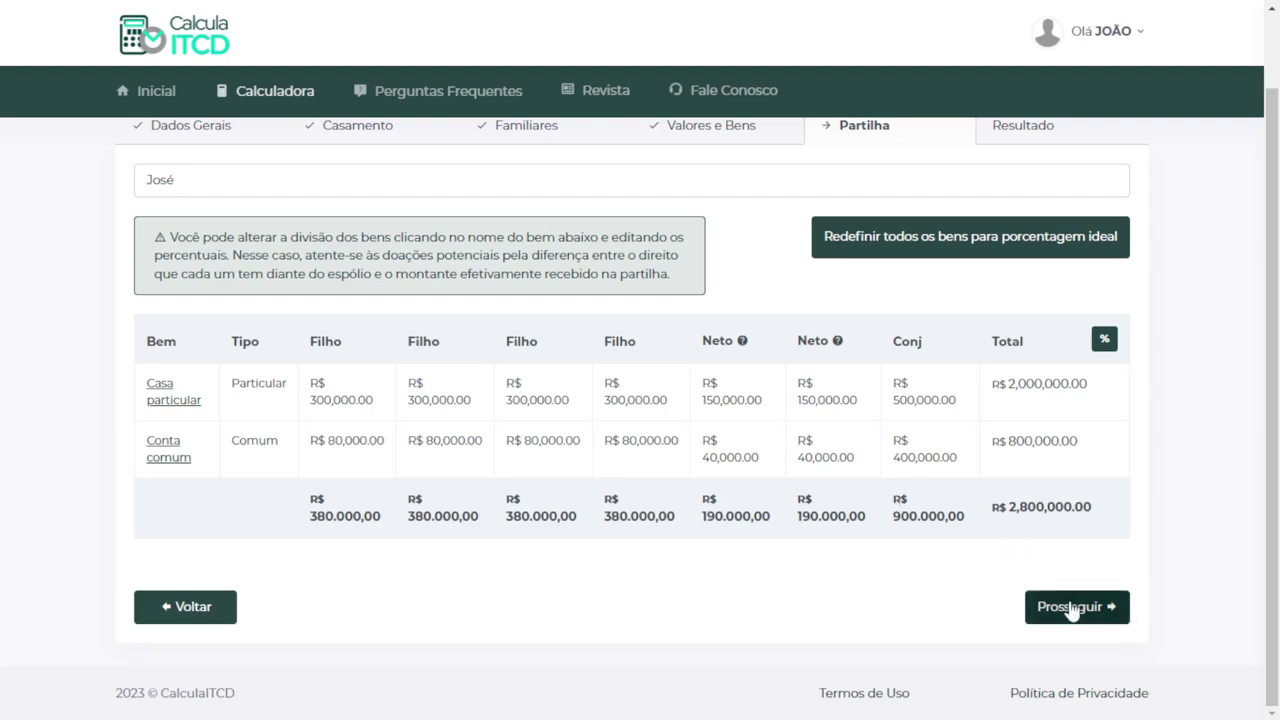
left_click(1103, 341)
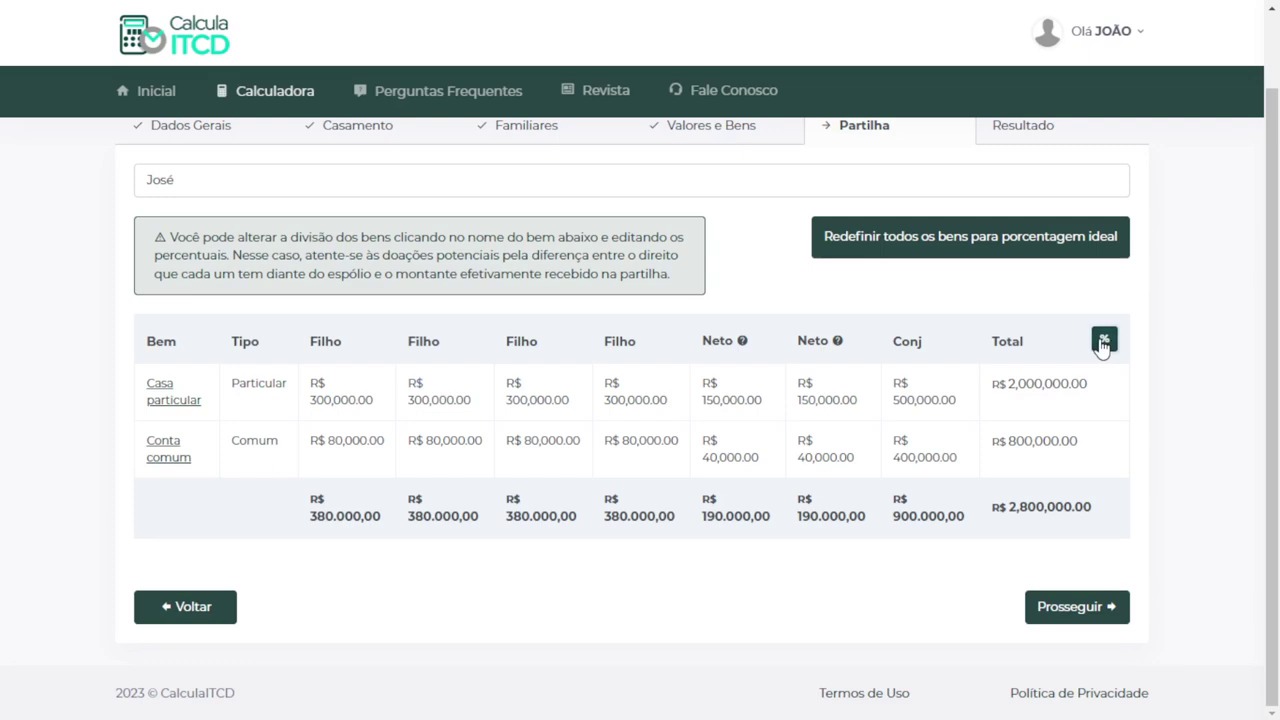
left_click(1103, 341)
left_click(1103, 341)
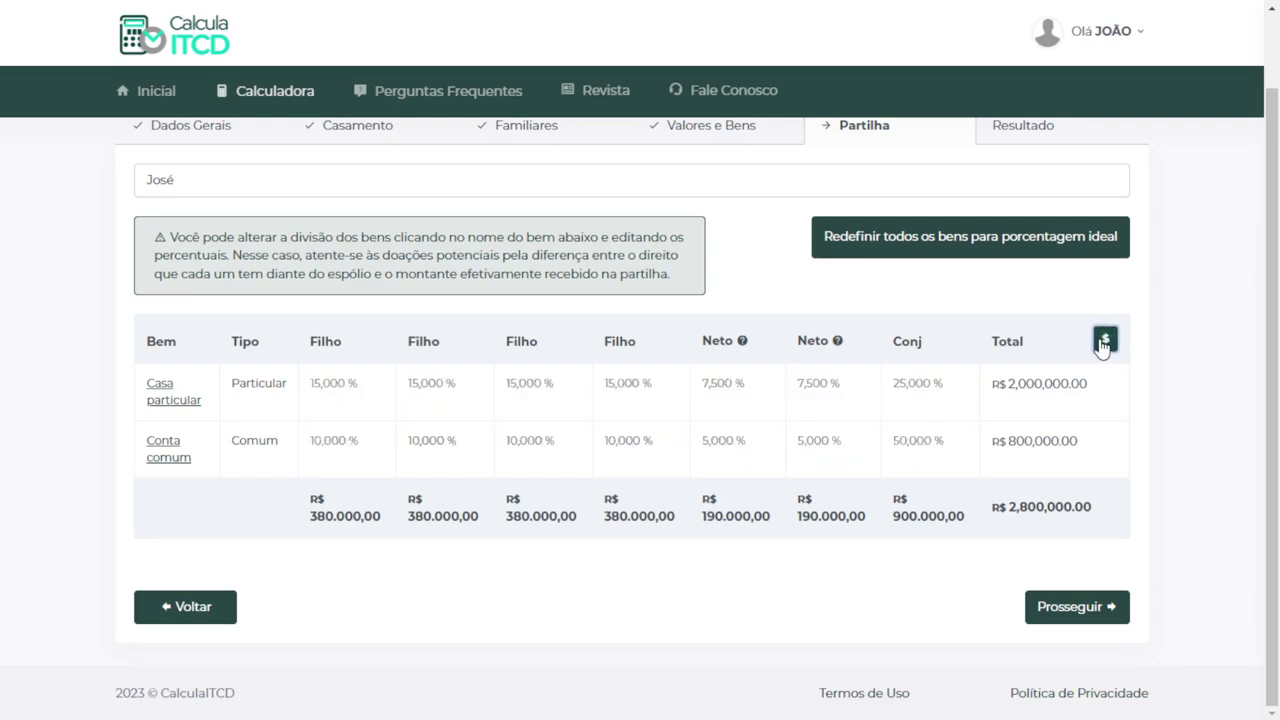
left_click(1103, 341)
left_click(165, 400)
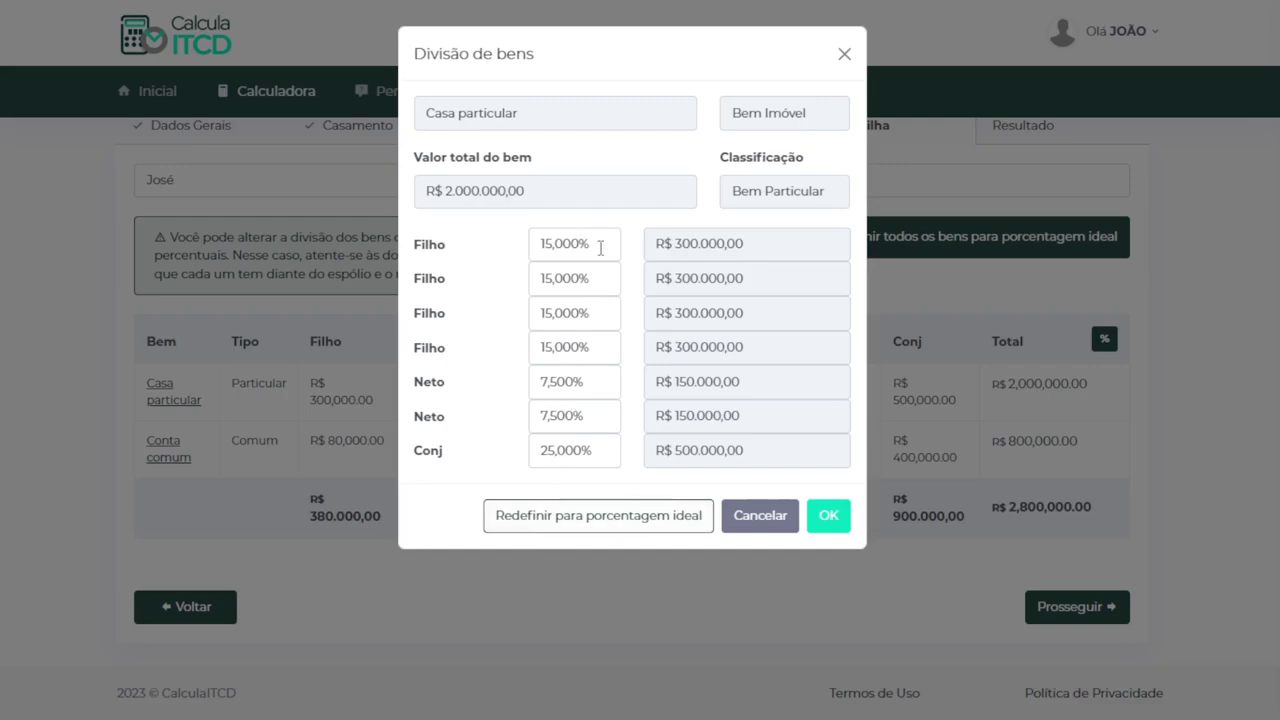
left_click(844, 54)
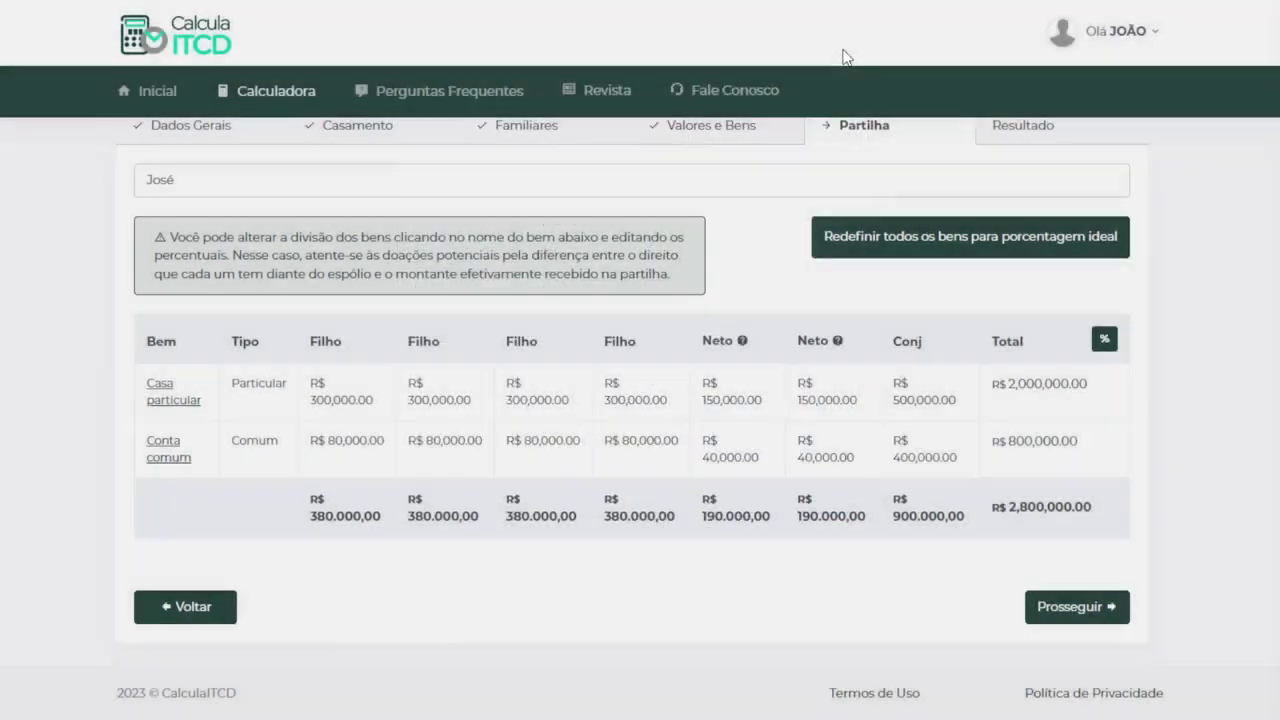
Step: Proceed to the result and examine its assets, relatives, Partilha and Impostos sections
left_click(1093, 607)
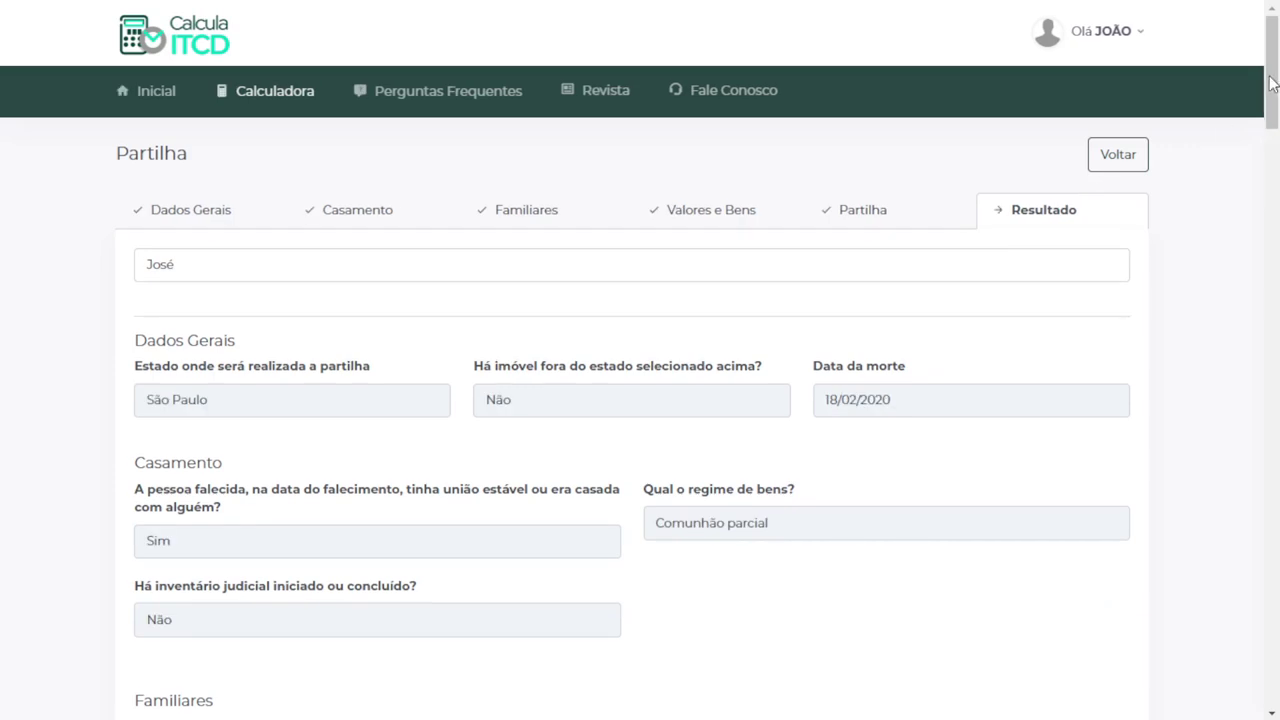
left_click_drag(1272, 84, 1243, 218)
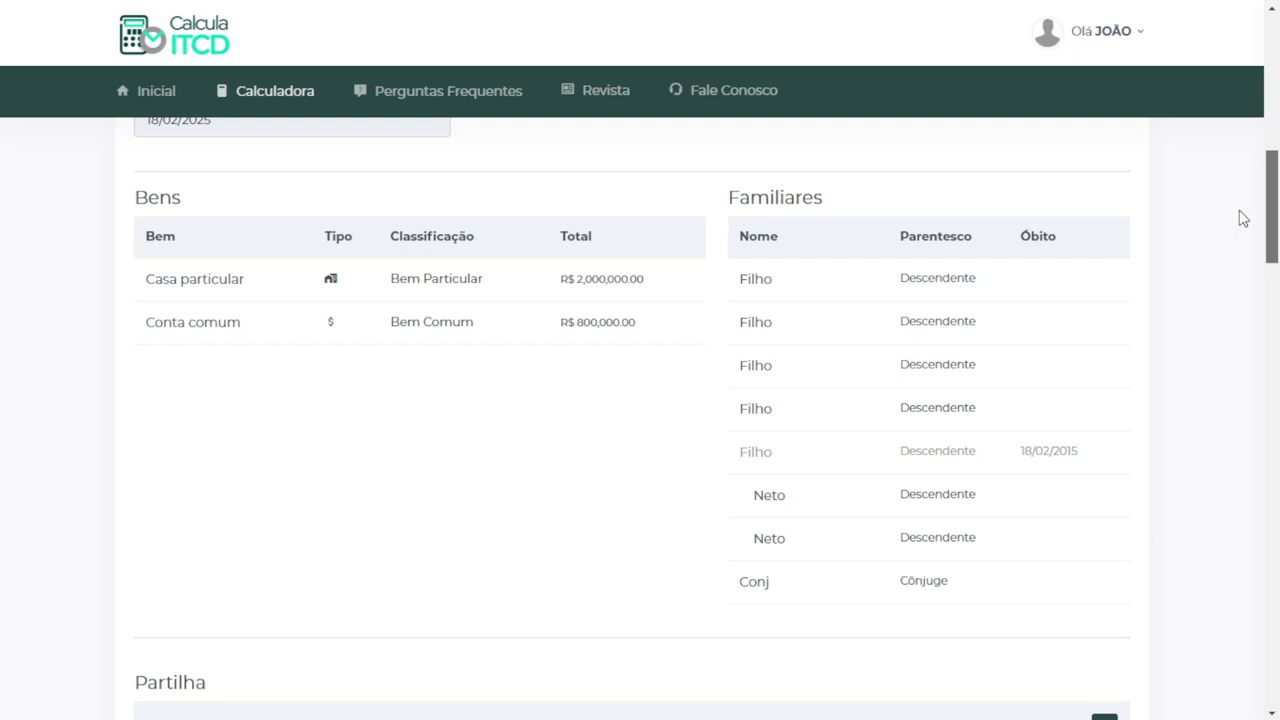
left_click_drag(1243, 218, 1245, 278)
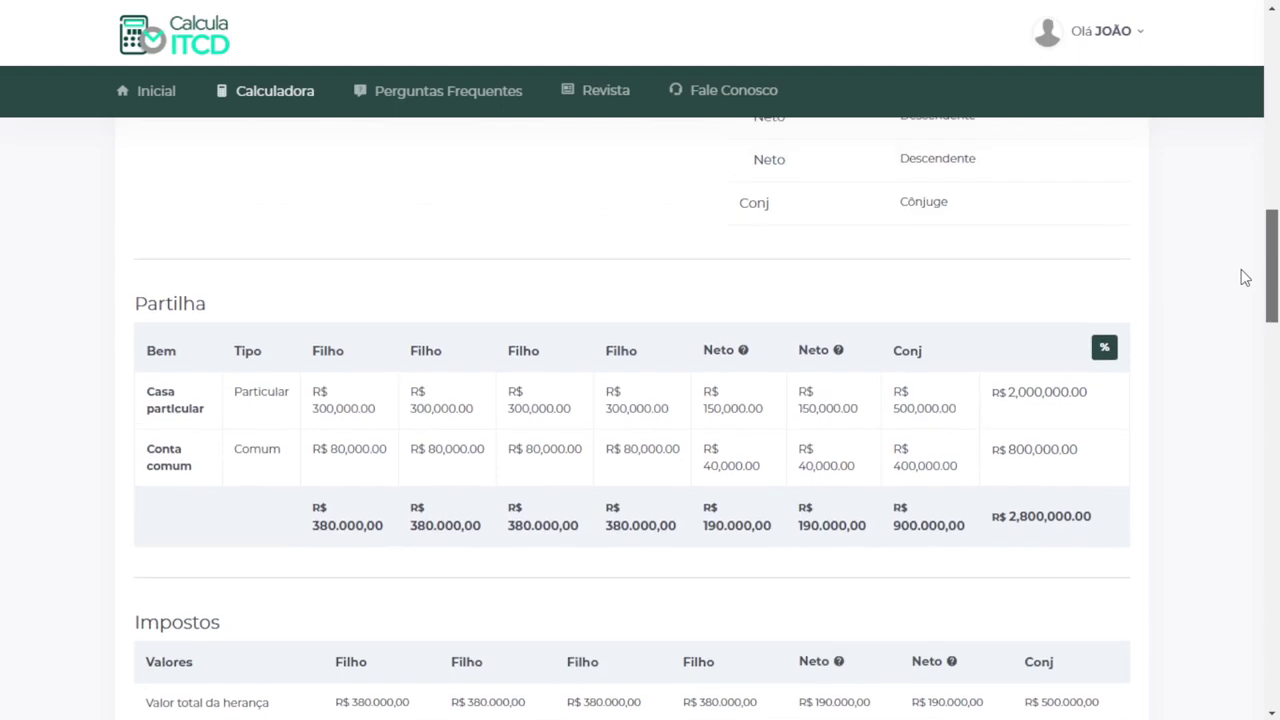
left_click_drag(1245, 278, 1241, 326)
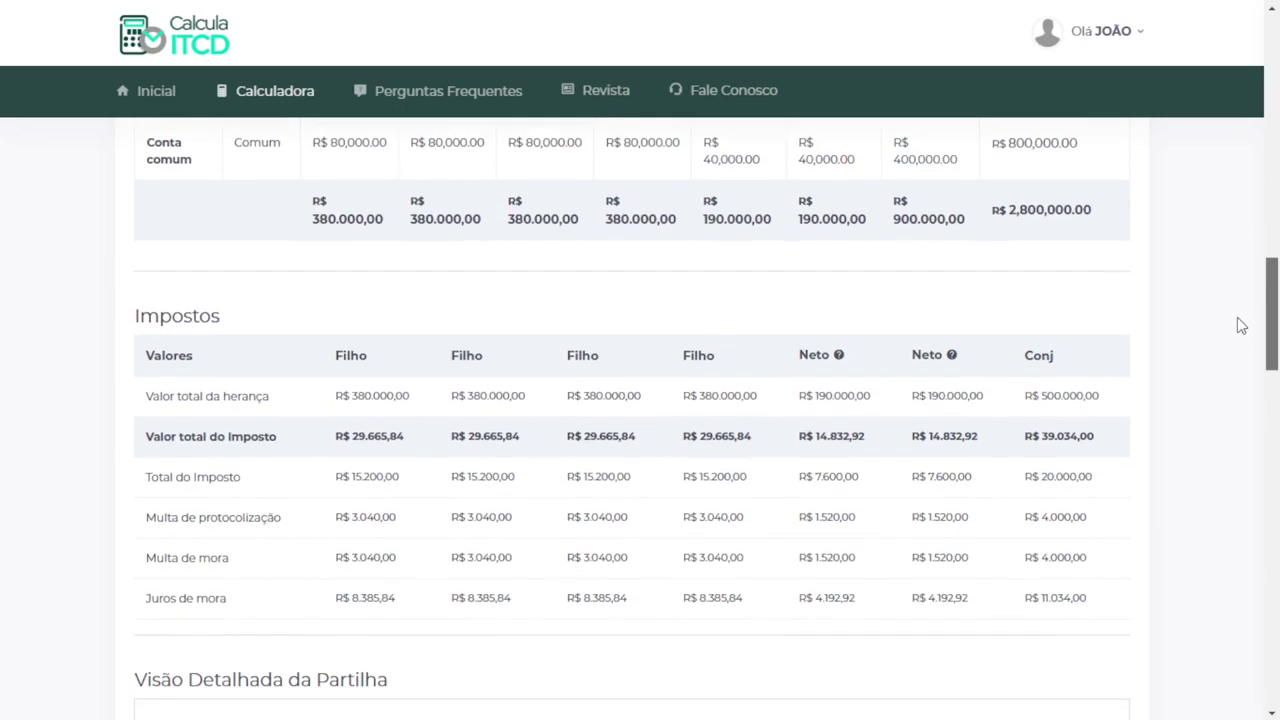
left_click_drag(1241, 326, 1242, 316)
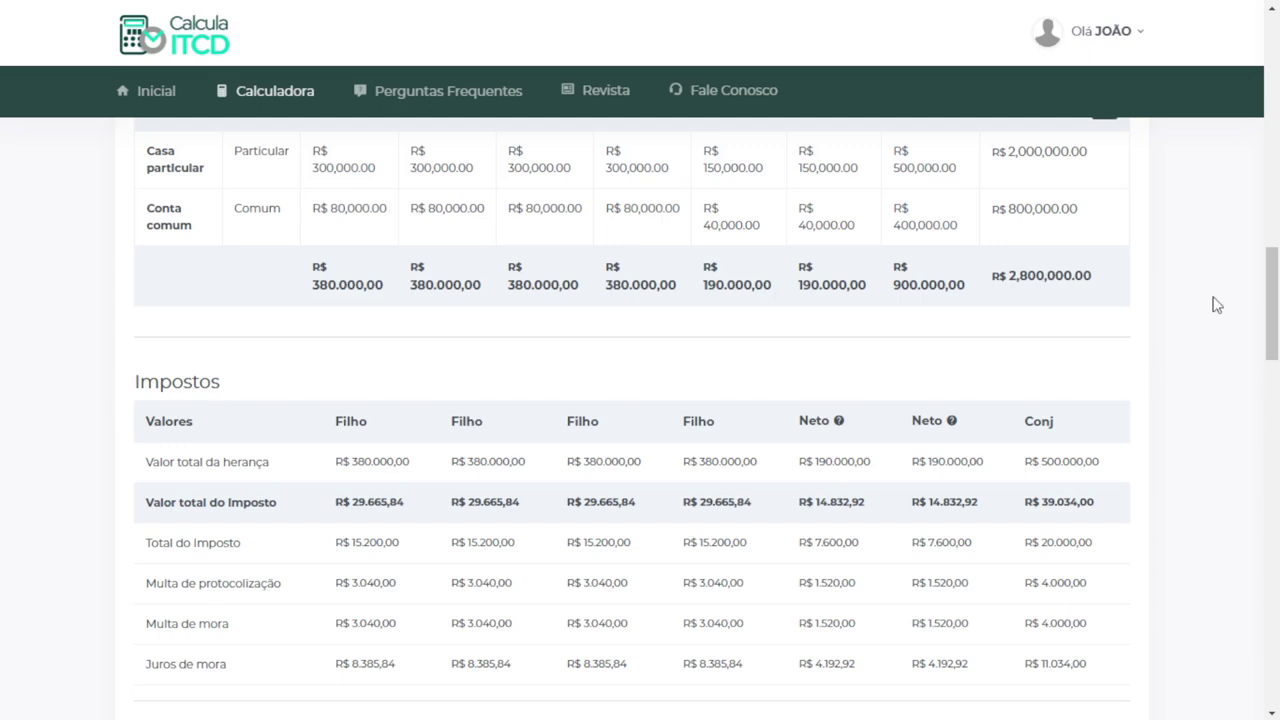
Step: Compare the spouse's amounts for Casa particular, Conta comum and the Partilha total with the spouse's inheritance value under Impostos
mouse_move(1272, 330)
left_mouse_down()
mouse_move(1272, 300)
mouse_move(1272, 316)
left_mouse_up()
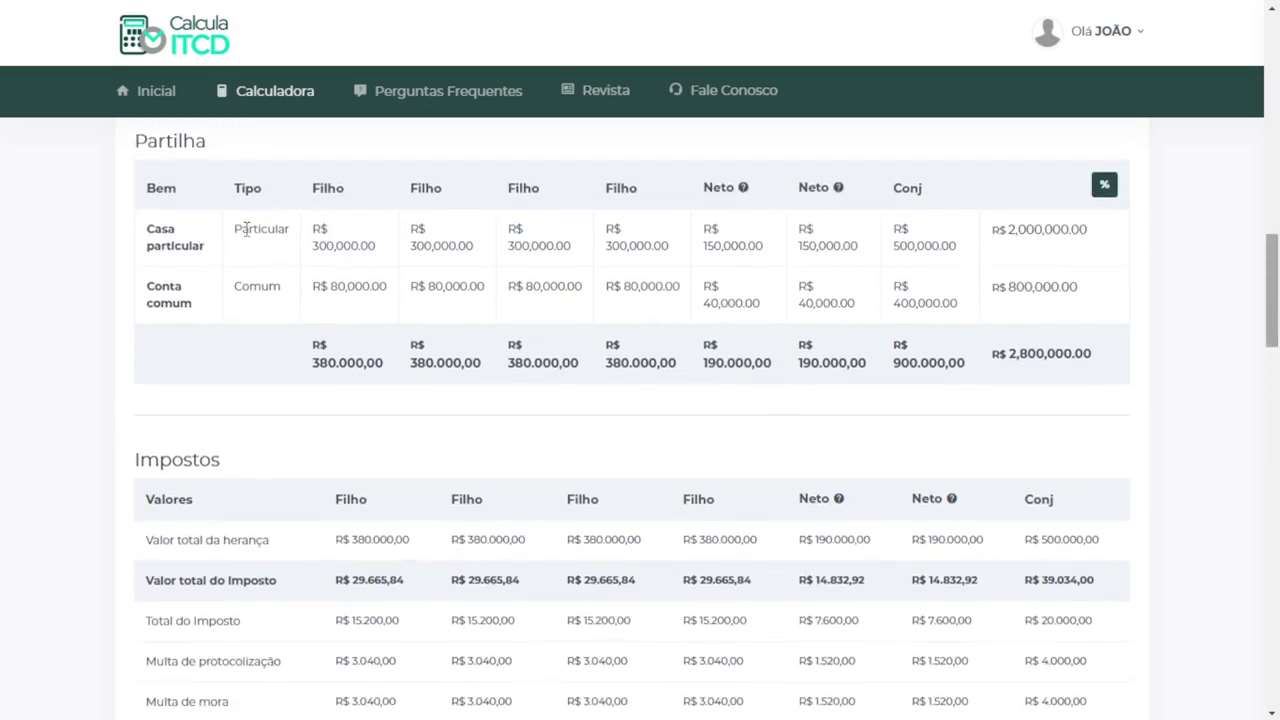
double_click(260, 235)
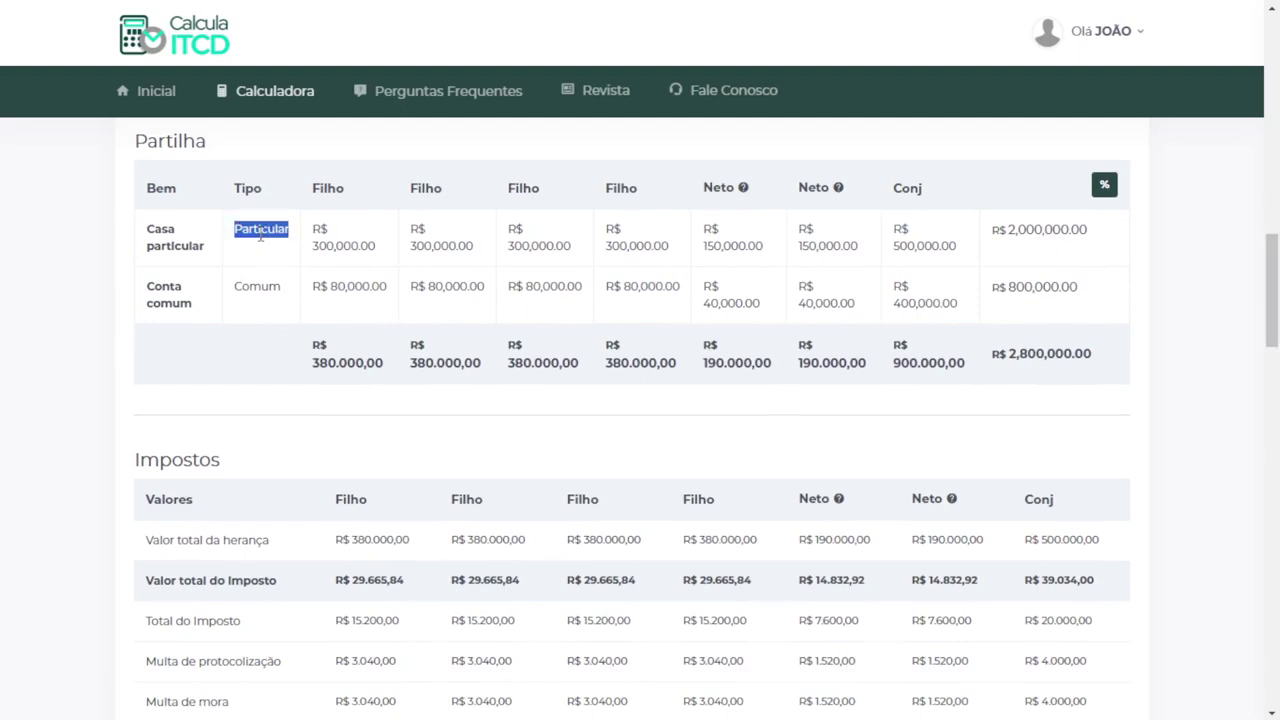
double_click(900, 230)
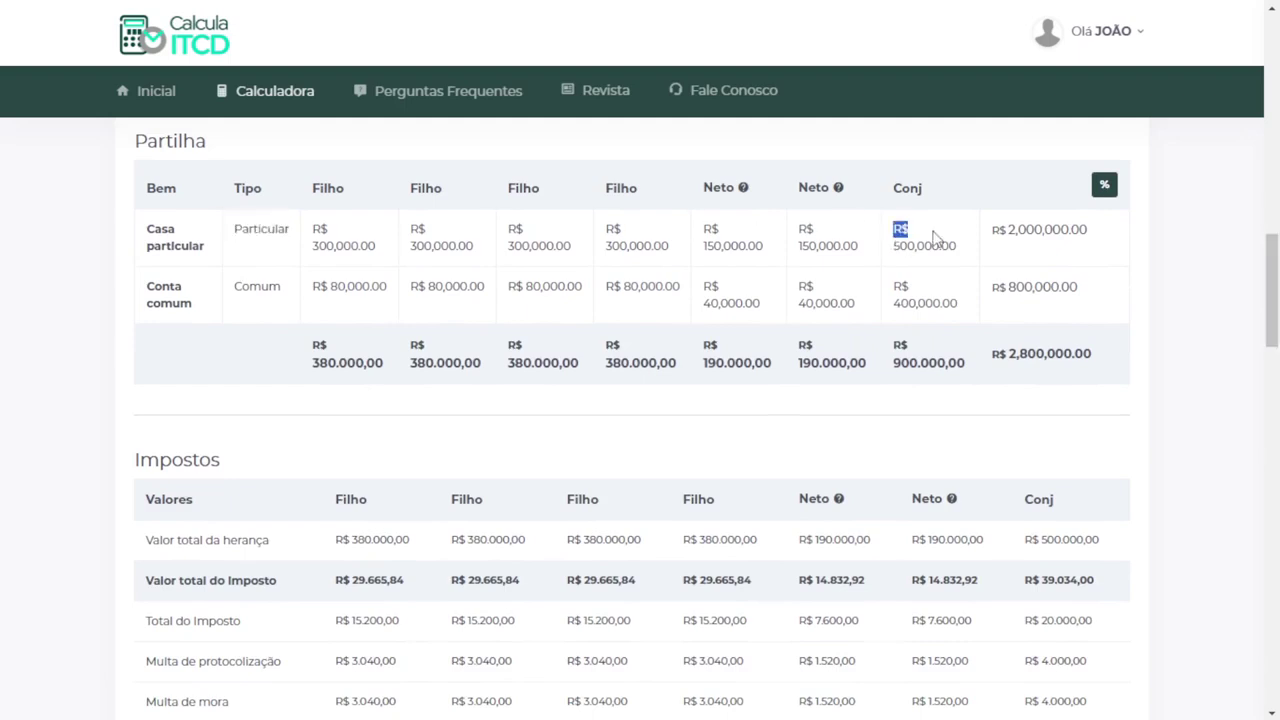
left_click_drag(933, 237, 967, 255)
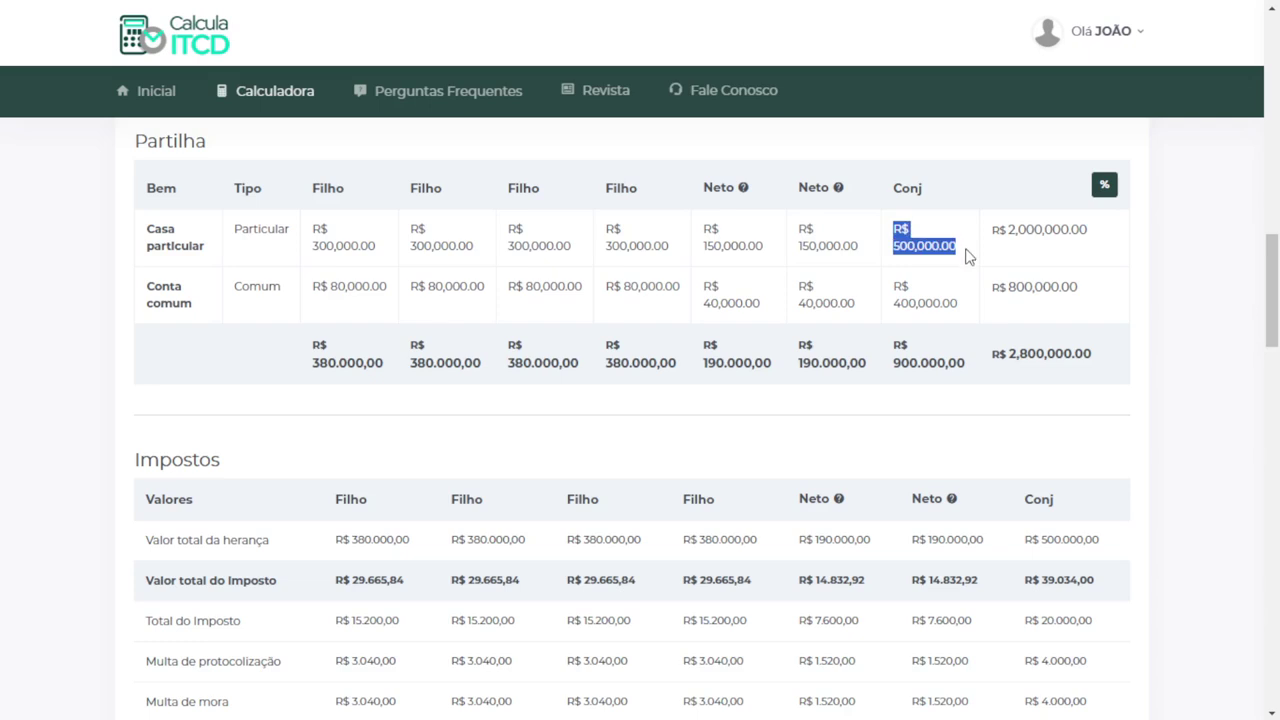
left_click(1043, 540)
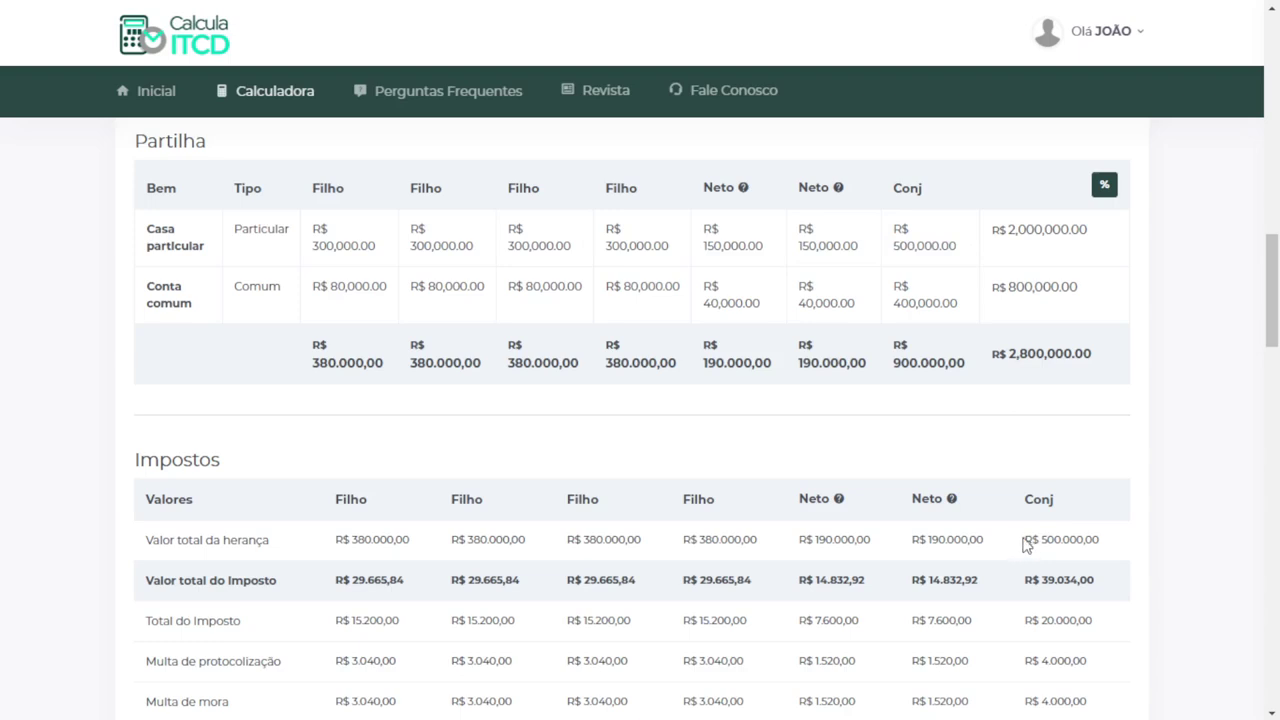
left_click_drag(1024, 540, 1104, 547)
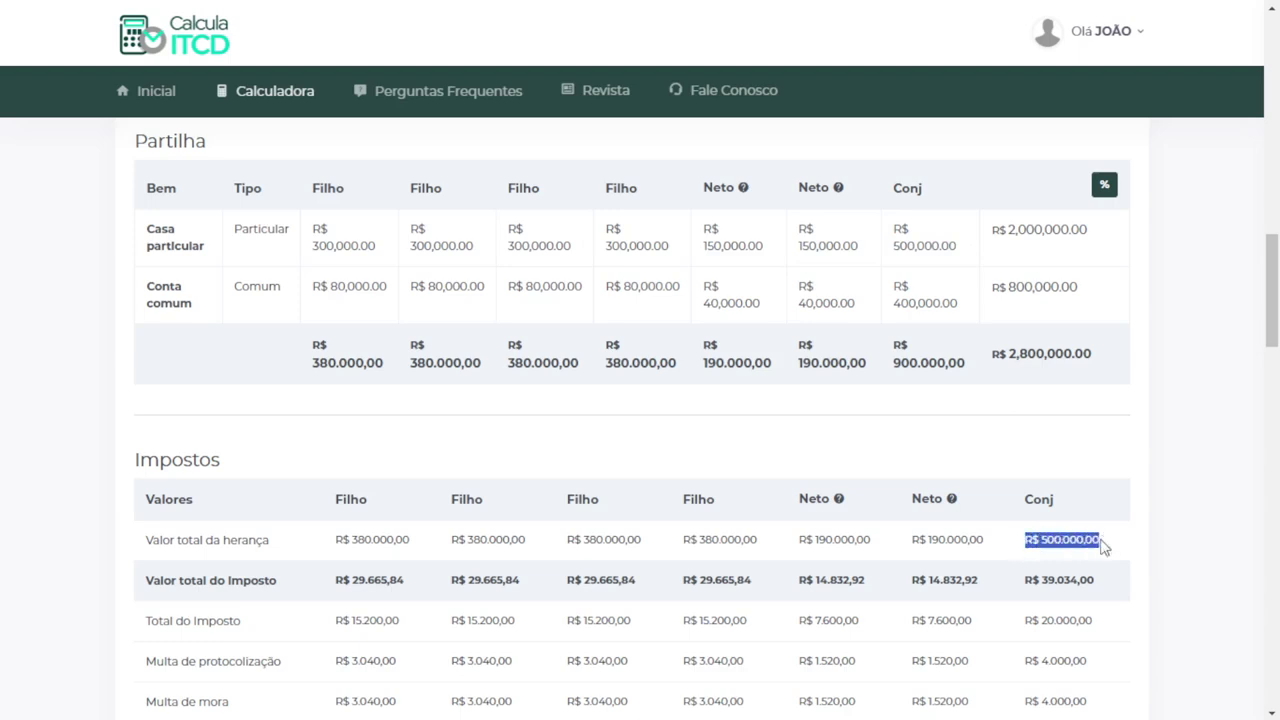
left_click_drag(896, 344, 968, 374)
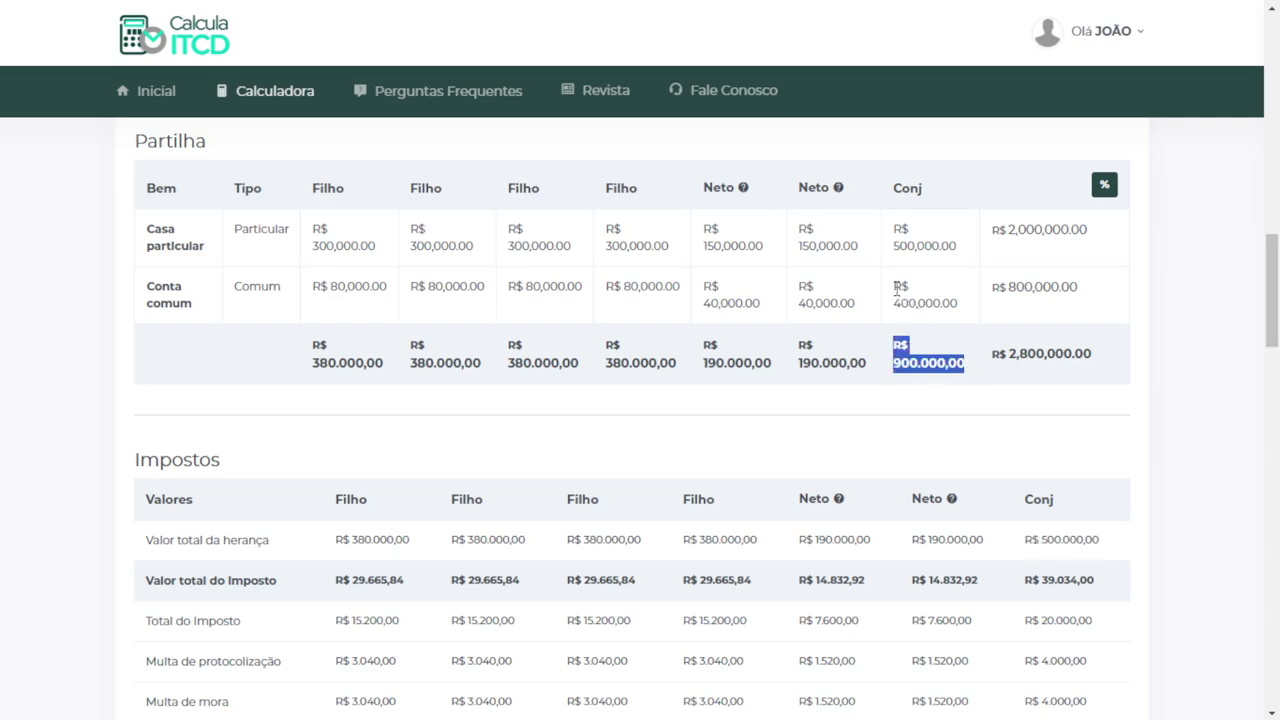
left_click_drag(897, 290, 966, 314)
left_click(1060, 385)
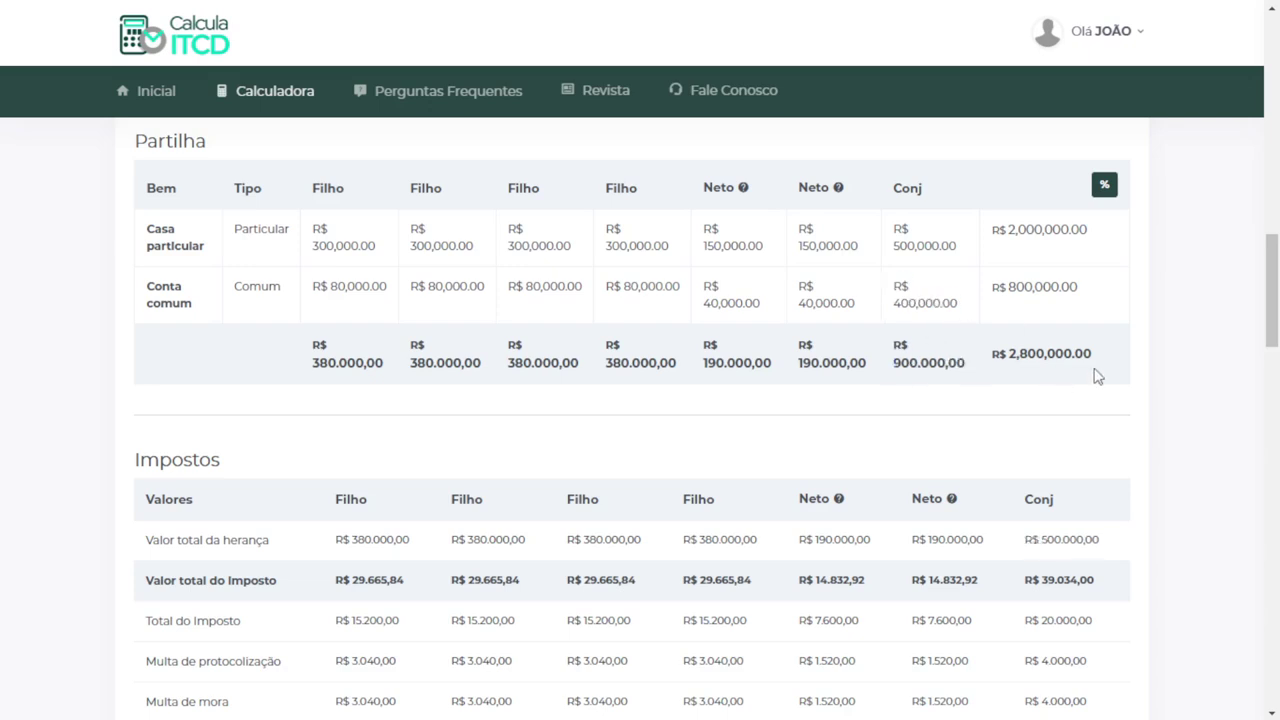
Step: View the Visão Detalhada da Partilha diagram and go back to the result's Valores e Bens summary
left_click_drag(1273, 279, 1254, 385)
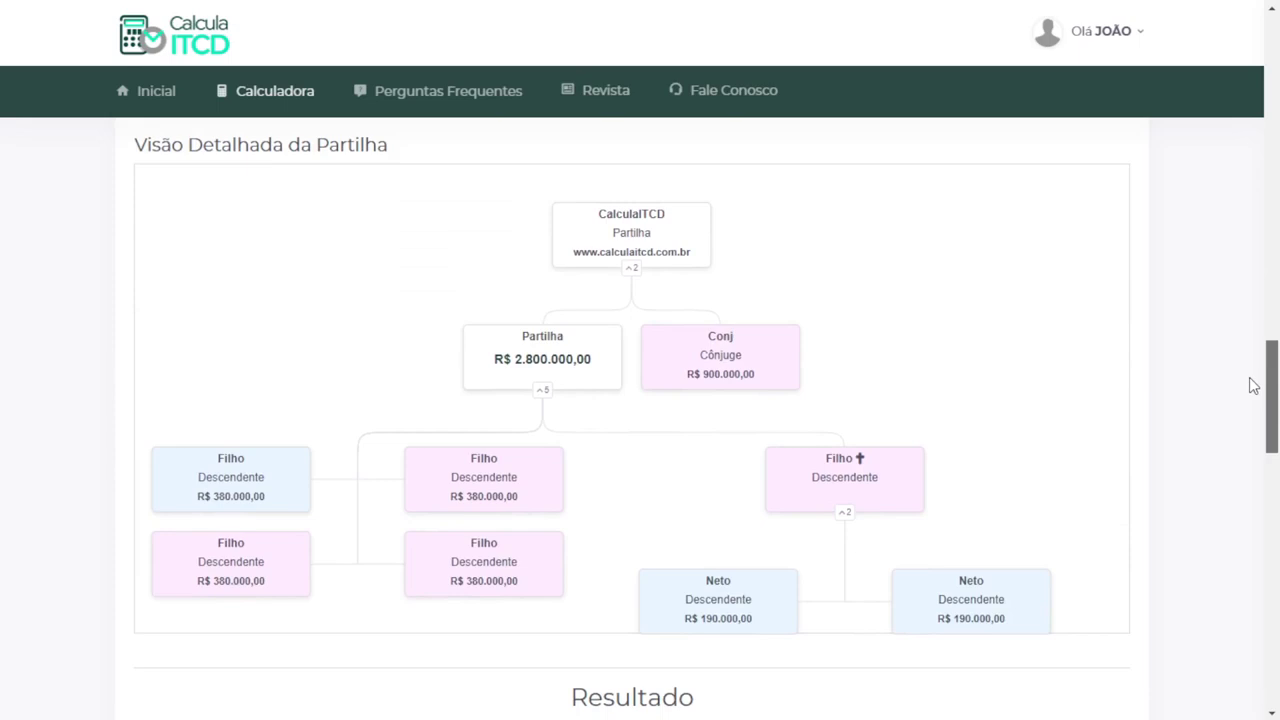
left_click_drag(1254, 385, 1267, 147)
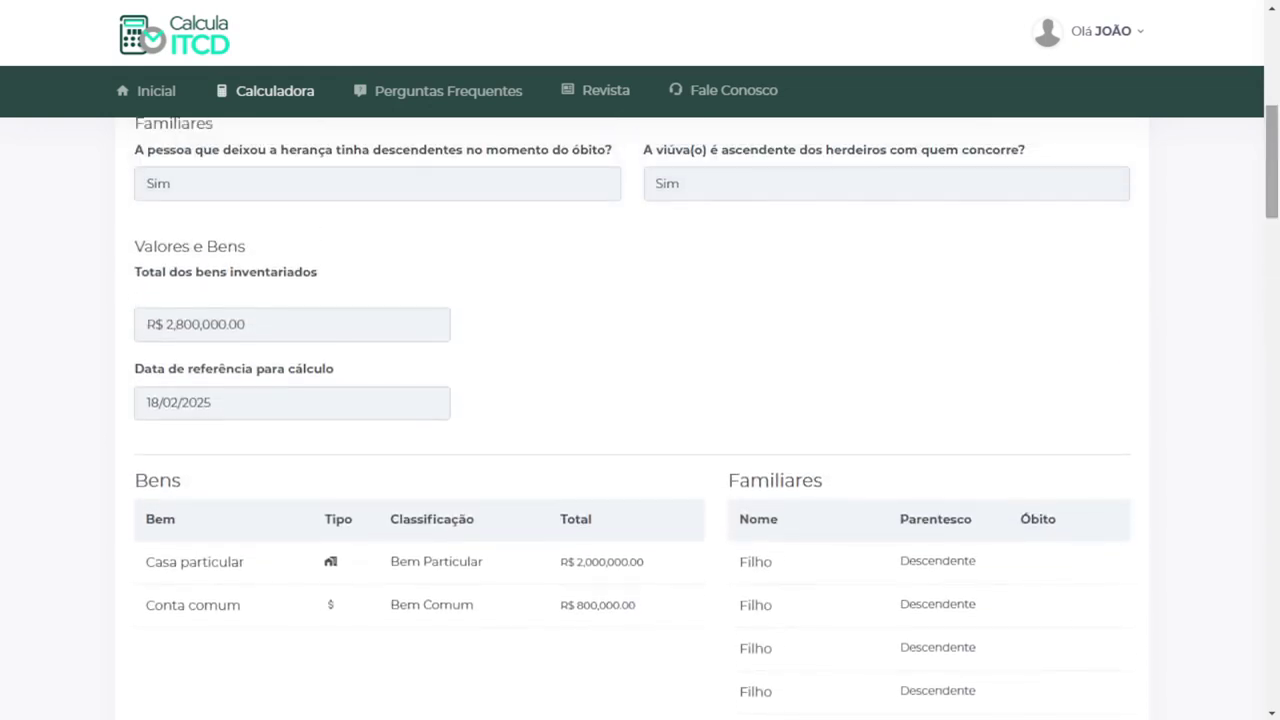